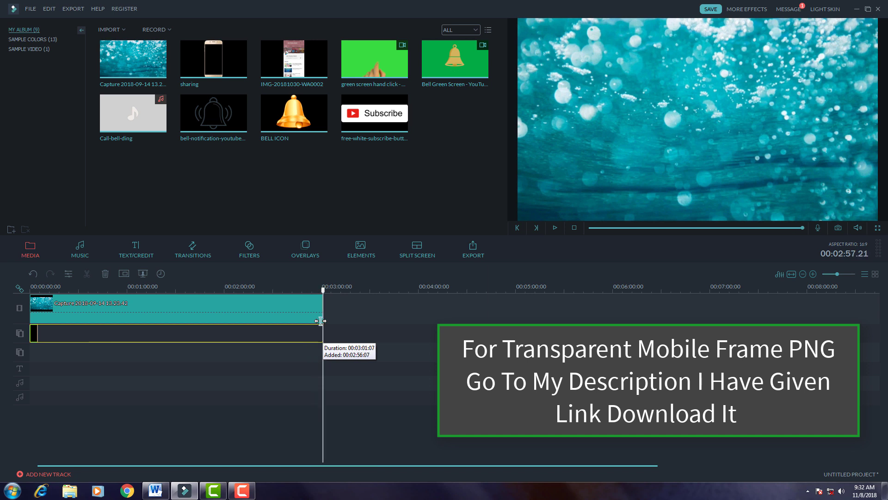
- Extend the sharing phone frame clip to the end of the background clip and shrink the frame slightly in the preview
click(354, 321)
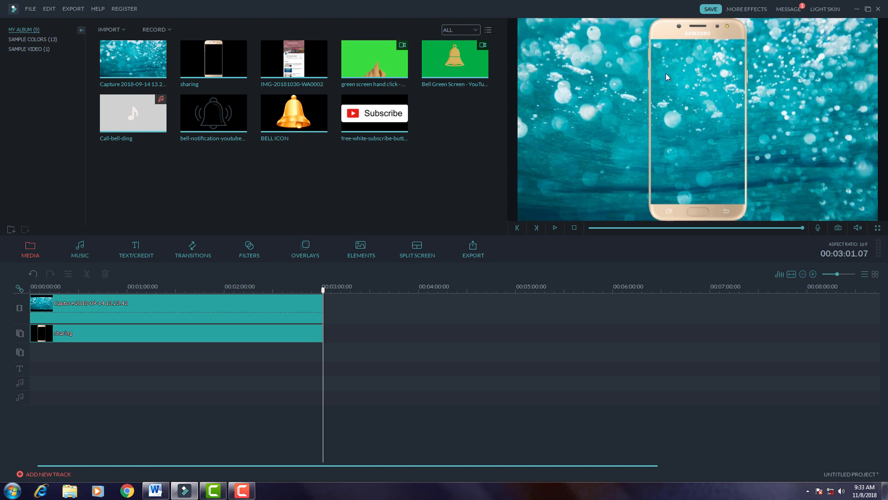
click(311, 333)
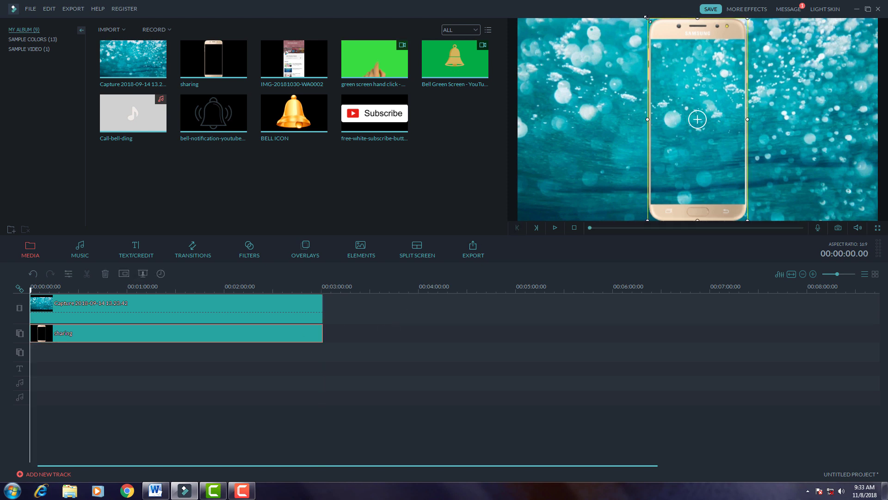
drag(647, 19, 649, 21)
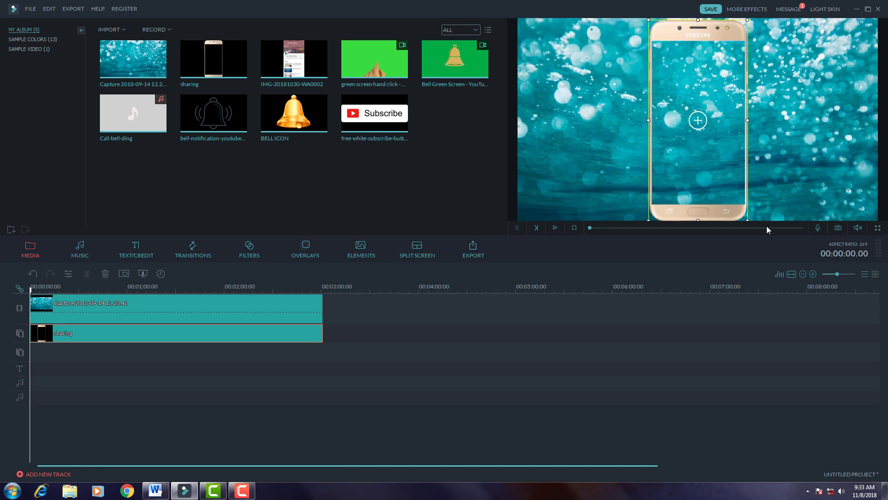
drag(748, 219, 746, 216)
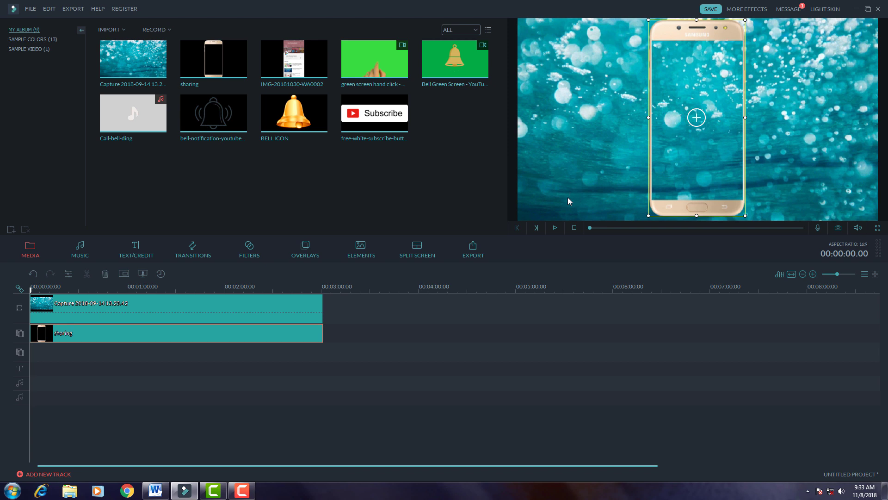
- Add the IMG-20181030-WA0002 screenshot to the track below the phone frame and stretch it to span the full background clip
click(309, 60)
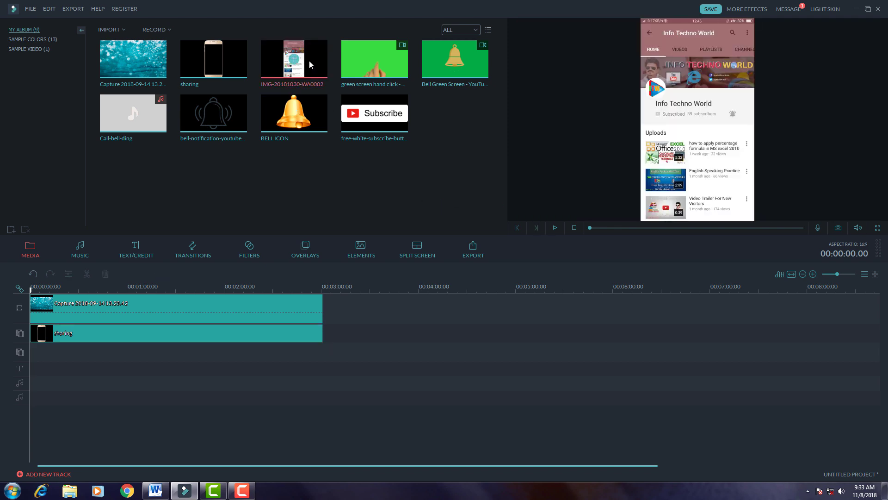
mouse_move(330, 350)
mouse_down()
mouse_move(134, 375)
mouse_move(107, 352)
mouse_up()
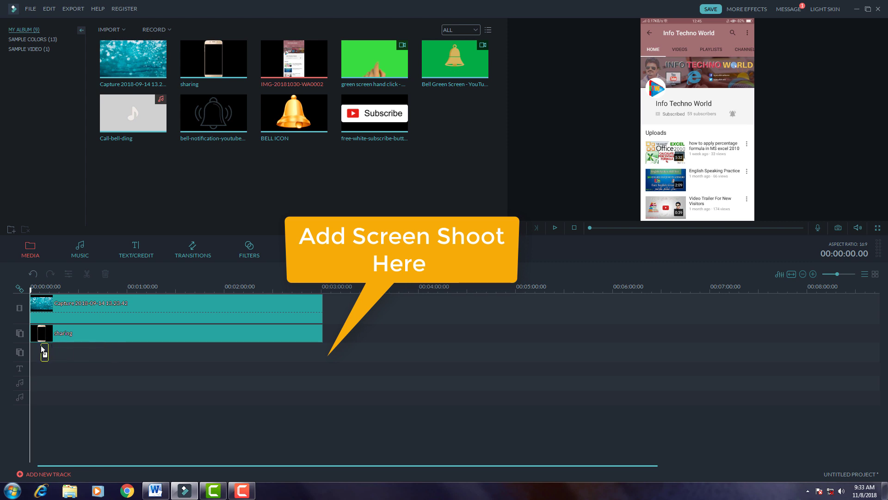
drag(43, 350, 44, 352)
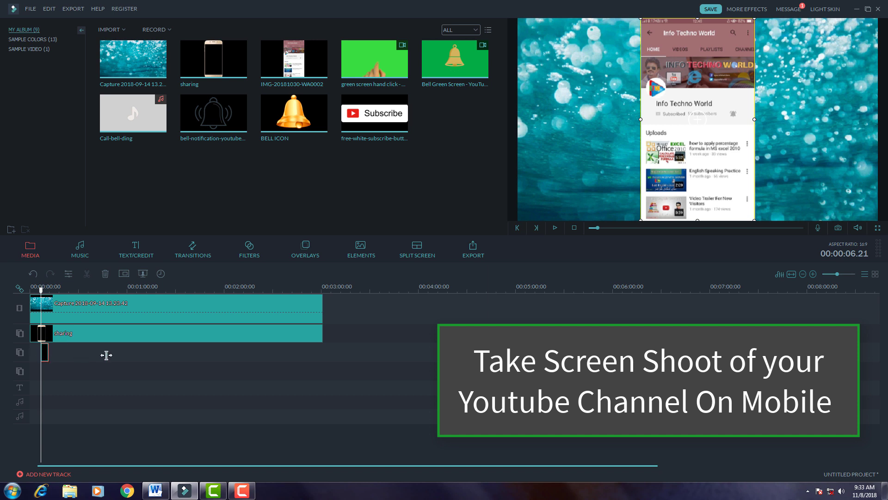
drag(106, 355, 322, 353)
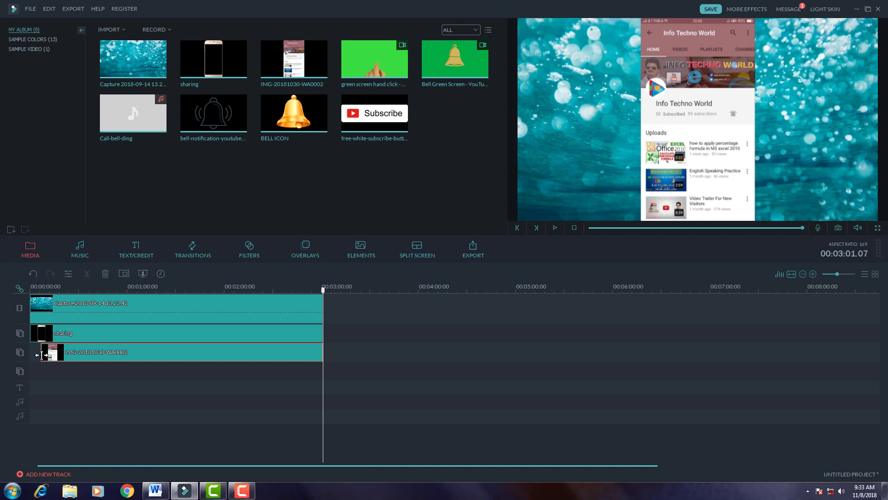
drag(40, 354, 30, 354)
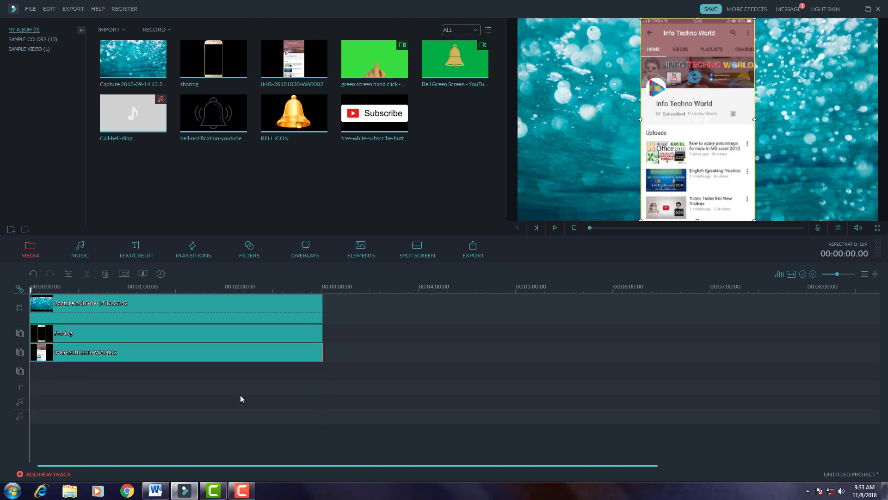
- Resize and reposition the channel screenshot in the preview so it fits inside the phone frame's screen area
click(388, 353)
click(309, 352)
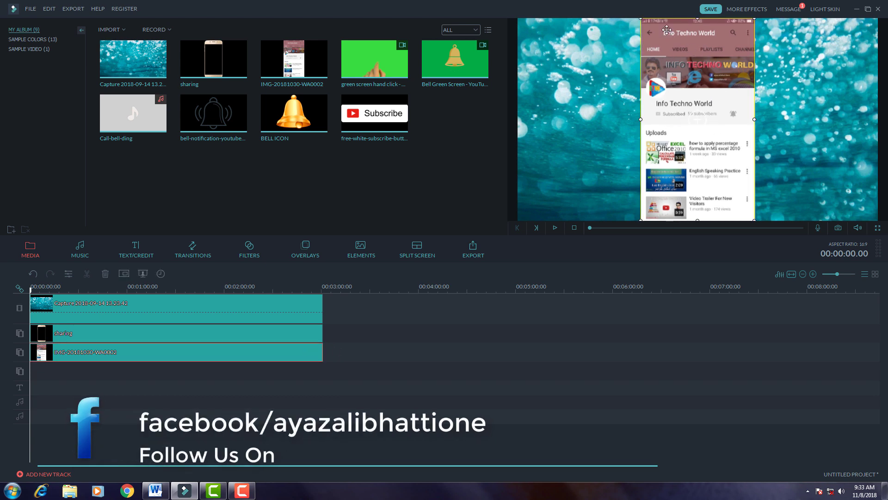
drag(640, 18, 655, 44)
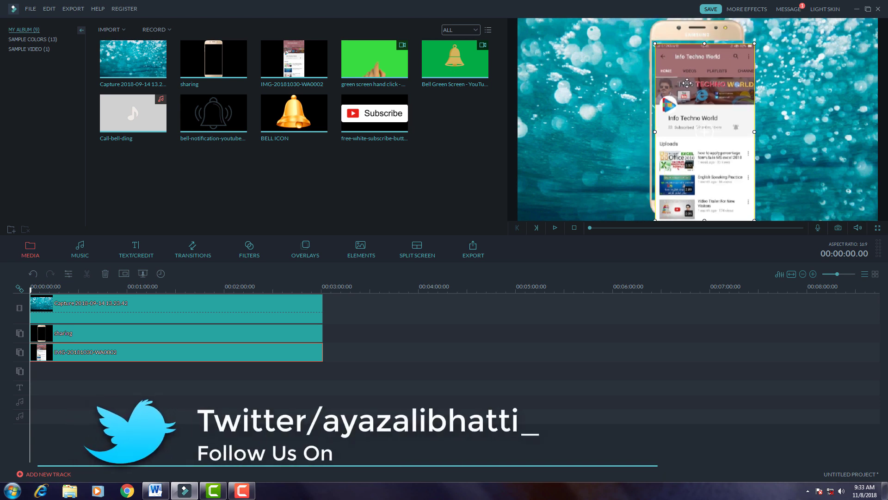
drag(687, 83, 684, 77)
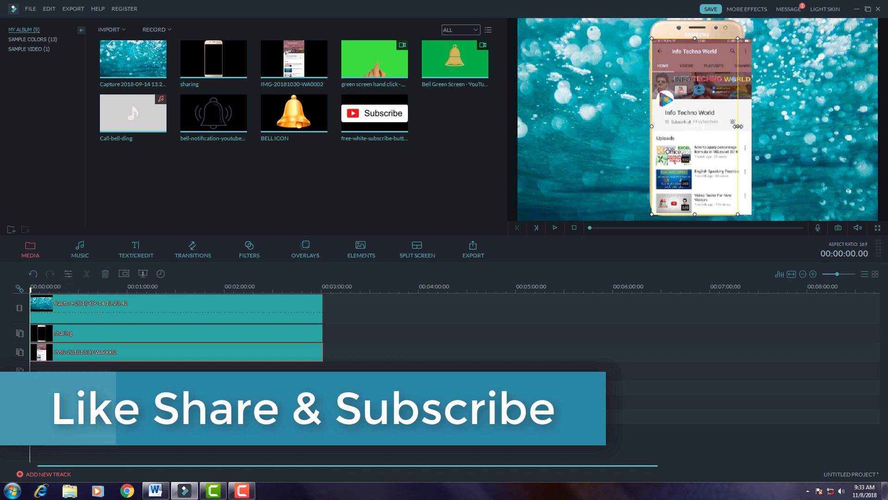
drag(747, 127, 740, 126)
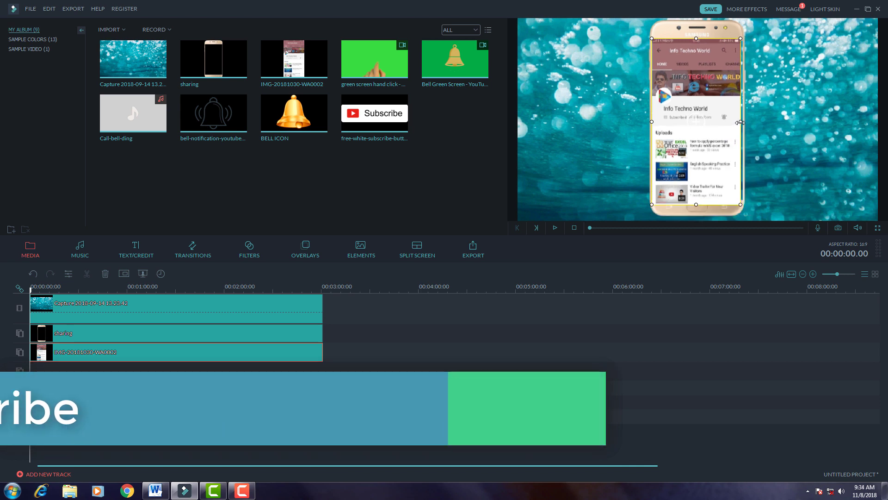
drag(741, 122, 743, 122)
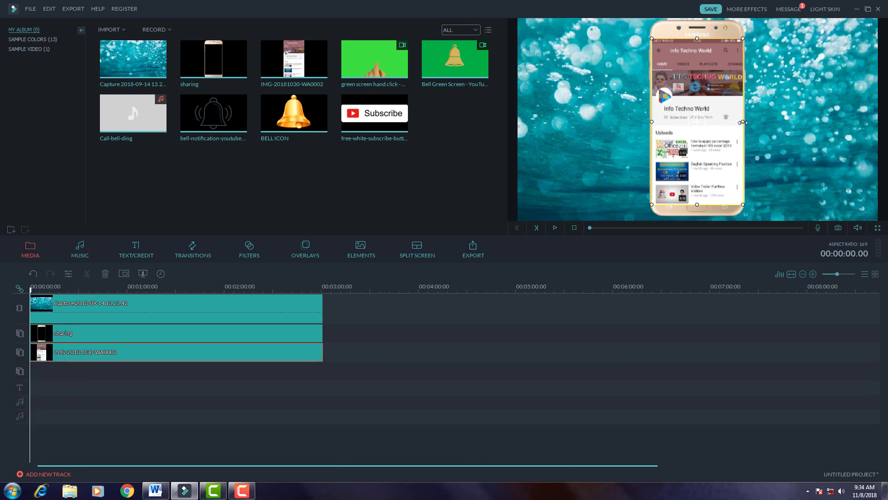
click(675, 330)
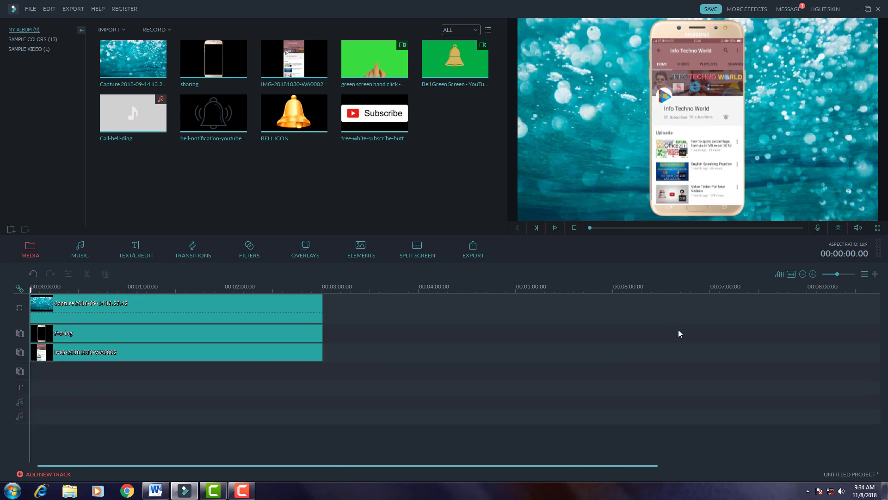
click(302, 353)
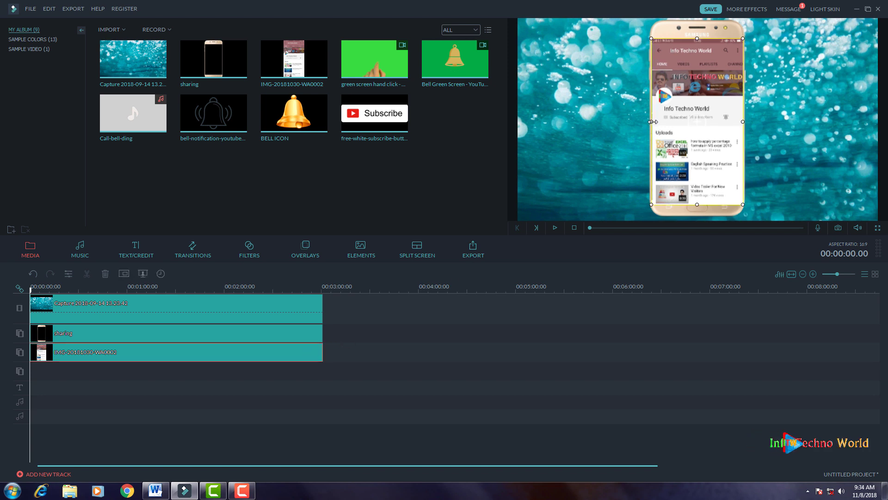
click(555, 335)
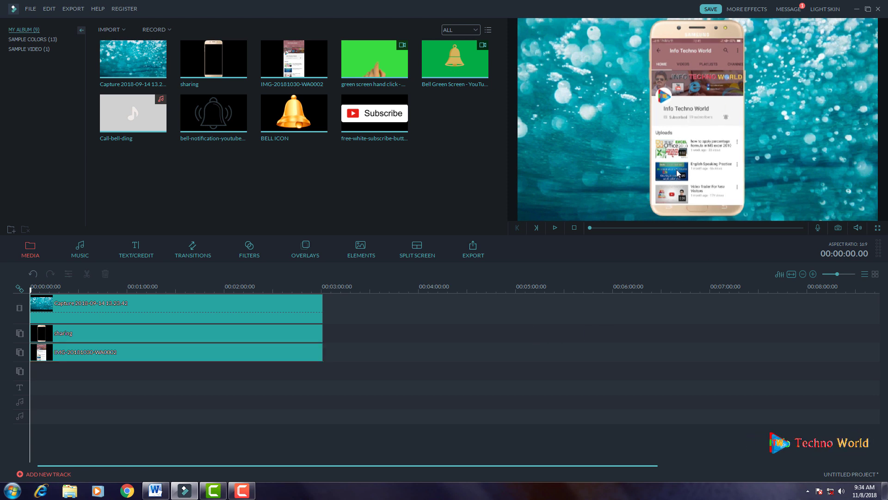
- Place the green screen hand click clip on the track below the screenshot at about 00:00:25.10
key(End)
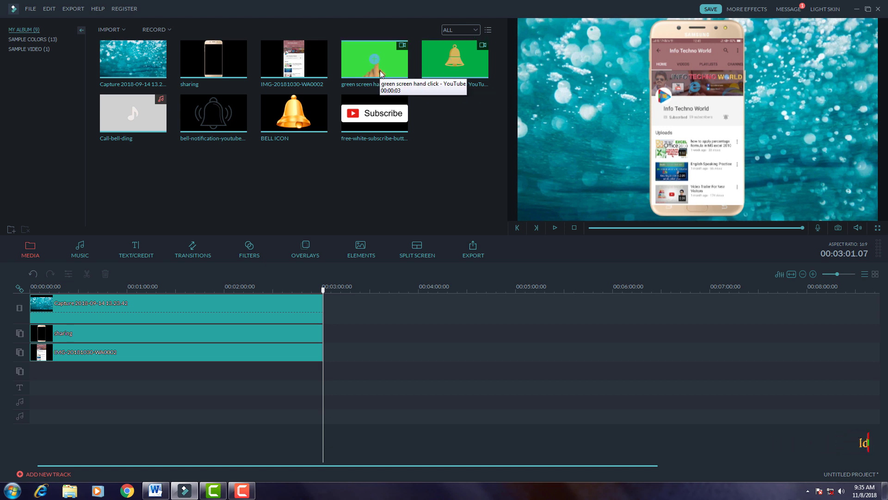
mouse_move(380, 74)
mouse_down()
mouse_move(450, 372)
mouse_move(318, 392)
mouse_move(273, 376)
mouse_move(72, 376)
mouse_up()
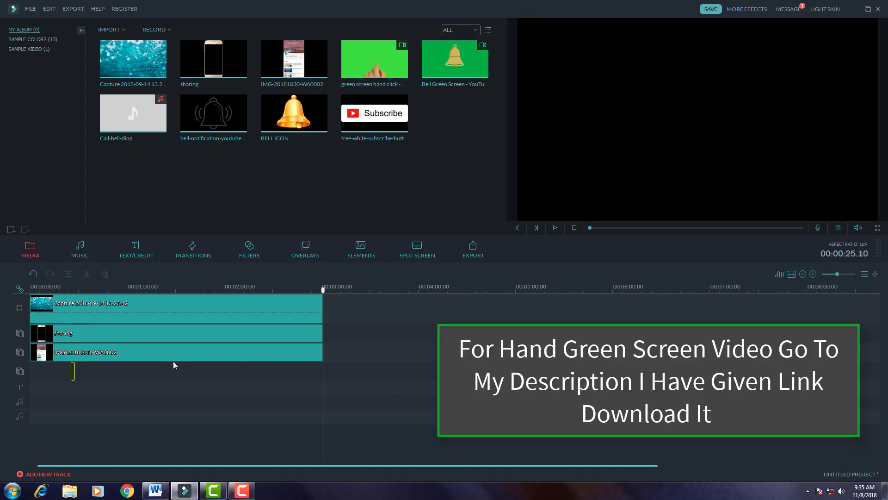
click(71, 377)
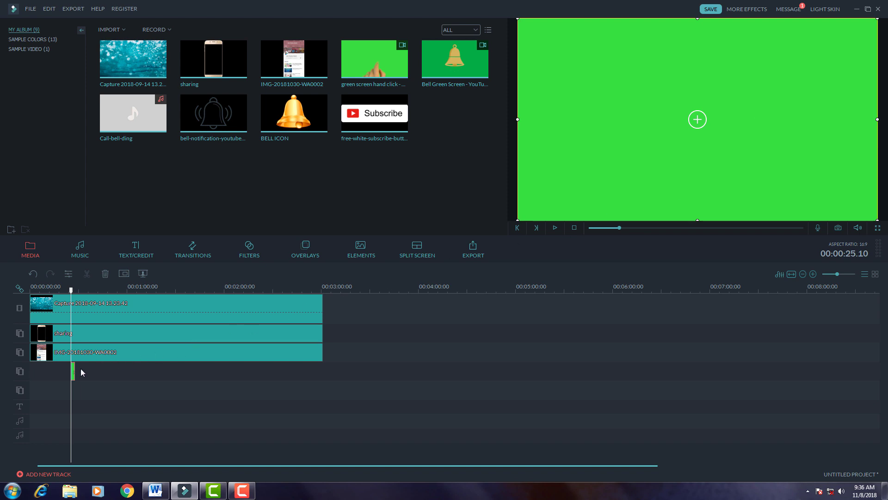
- Apply Chroma Key (Green Screen) to the hand clip, making its green parts transparent
click(143, 273)
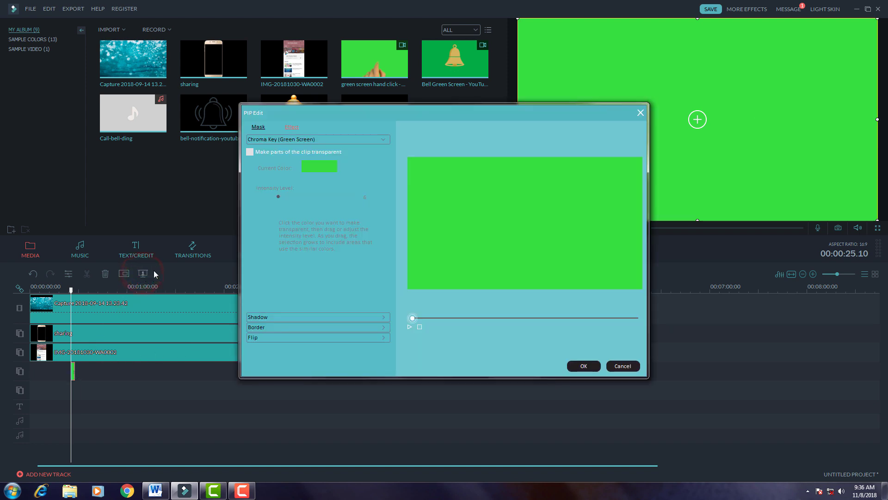
click(248, 154)
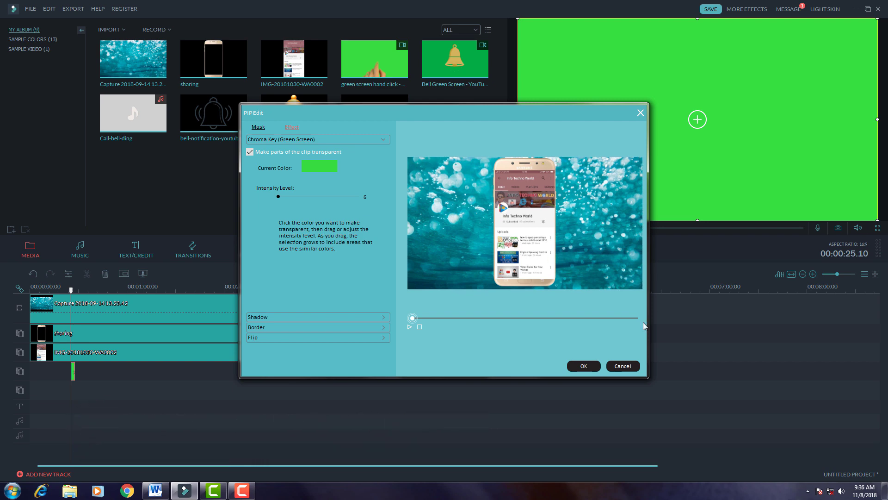
click(583, 365)
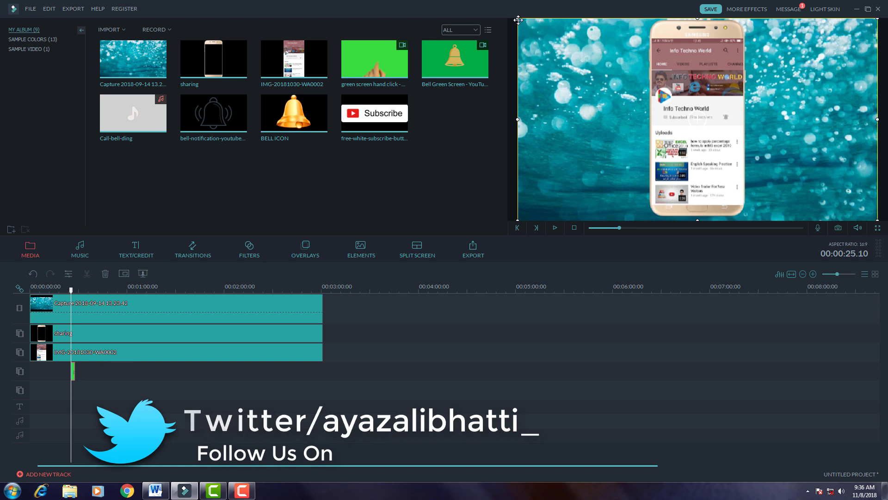
- Shrink the hand overlay to about a third of the frame width and position its fingertip near the phone's Subscribed label
drag(516, 20, 749, 148)
drag(844, 199, 714, 156)
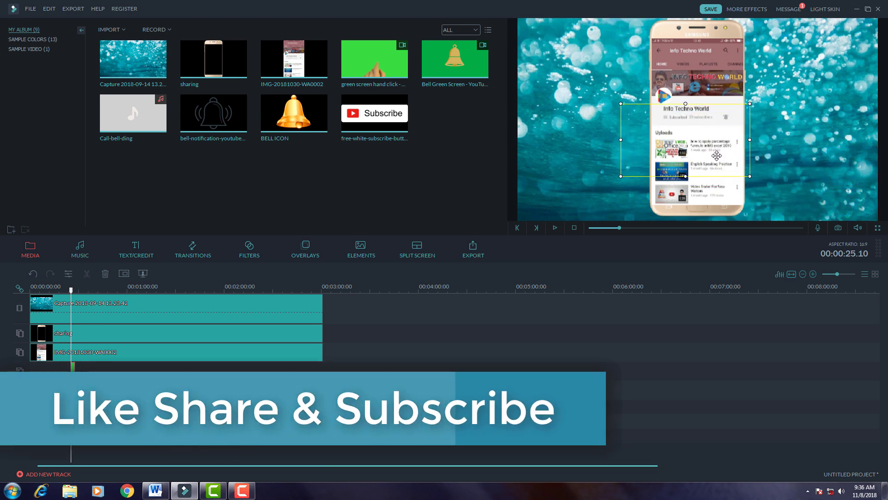
click(554, 227)
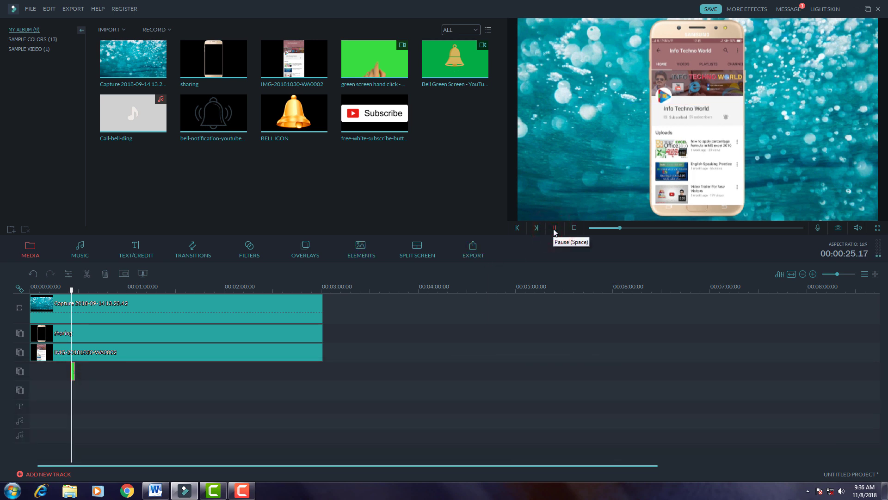
click(555, 227)
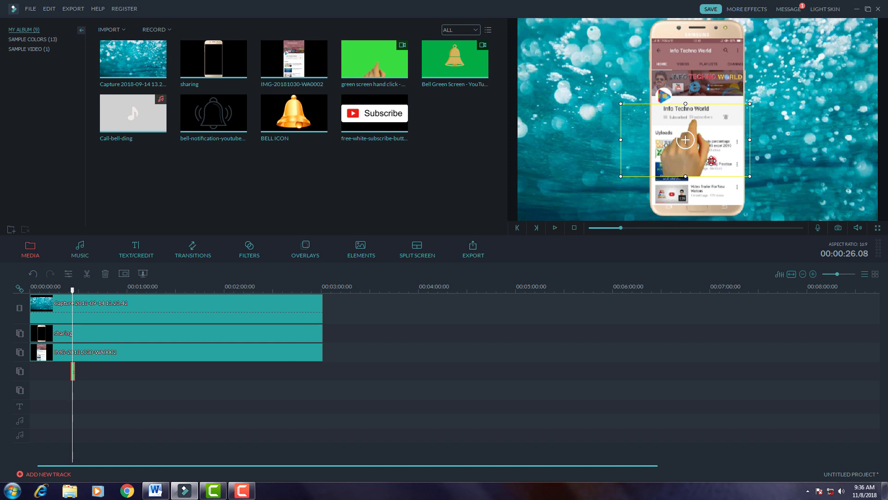
drag(711, 161, 697, 161)
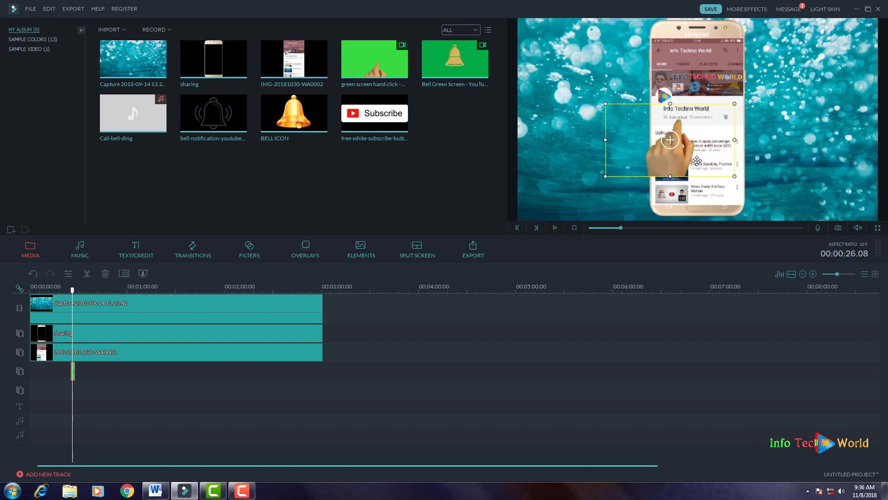
- Play through the hand animation and lower the overlay slightly so the finger taps the Subscribed label
click(554, 228)
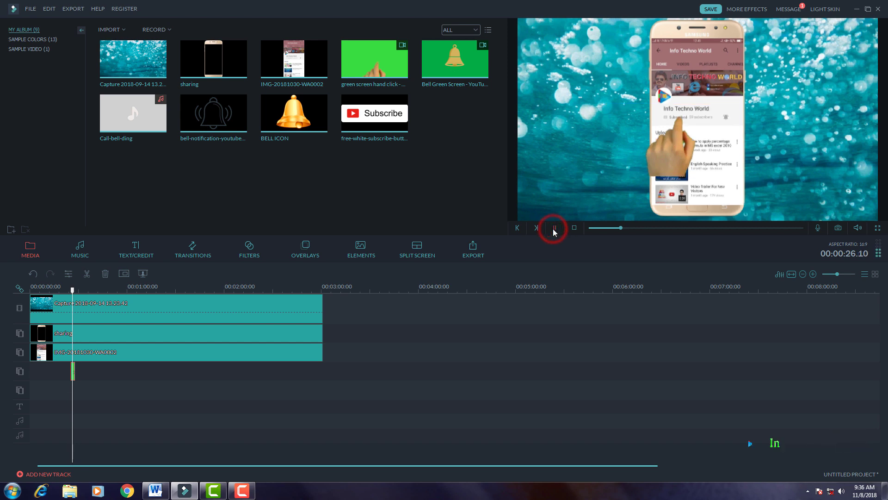
click(554, 228)
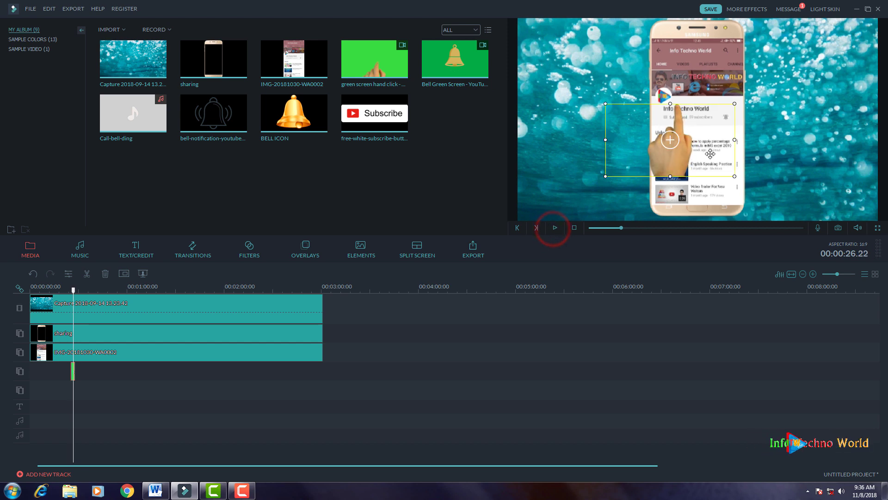
drag(687, 148, 681, 160)
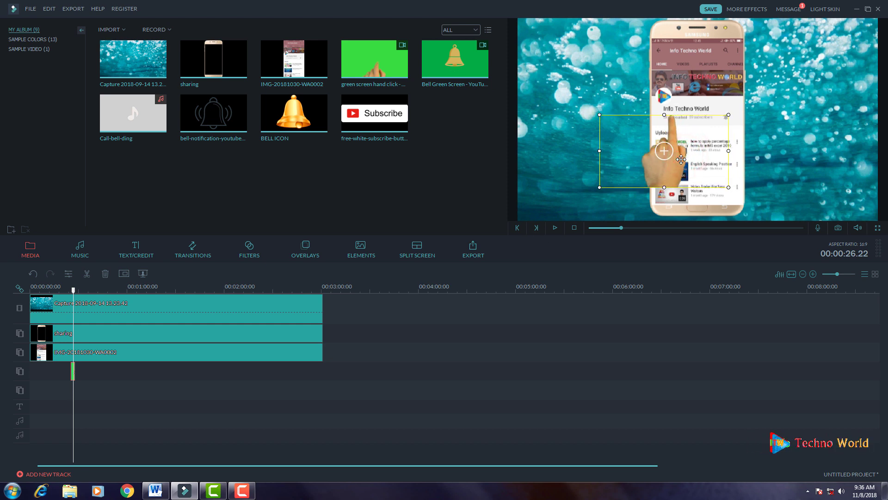
click(555, 227)
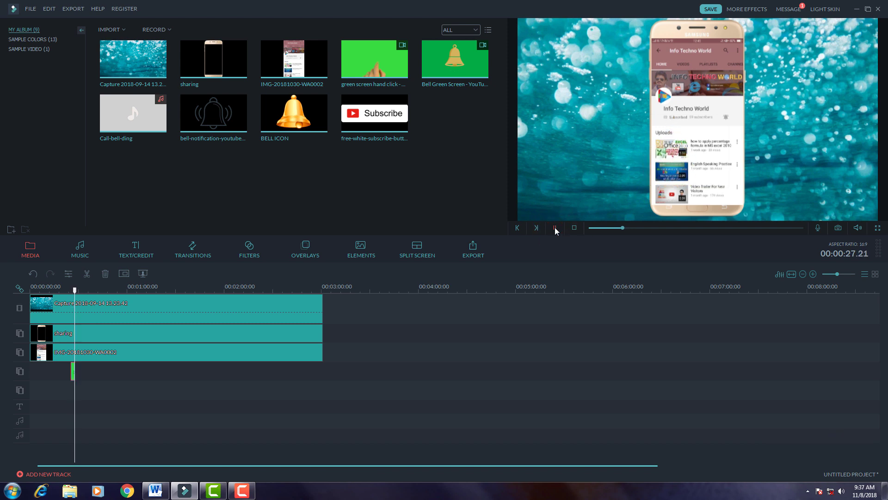
click(555, 229)
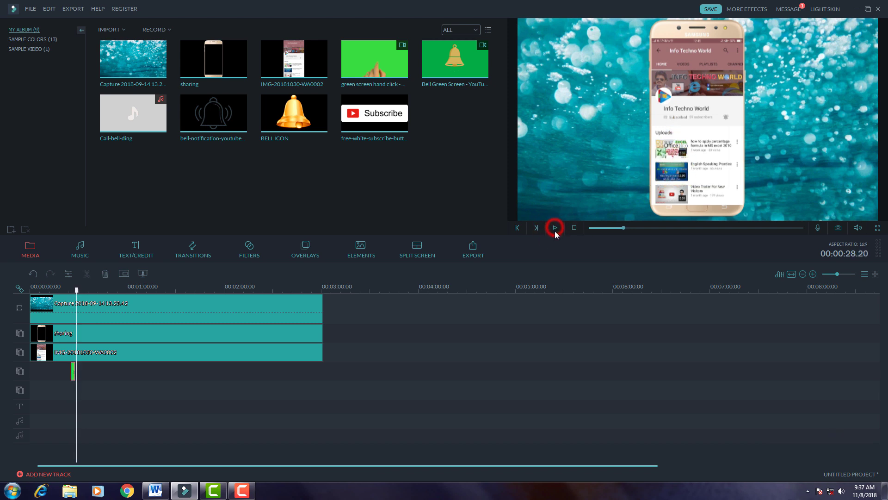
- Copy the green screen hand click clip and paste it on the same track at 00:00:28.21
right_click(71, 372)
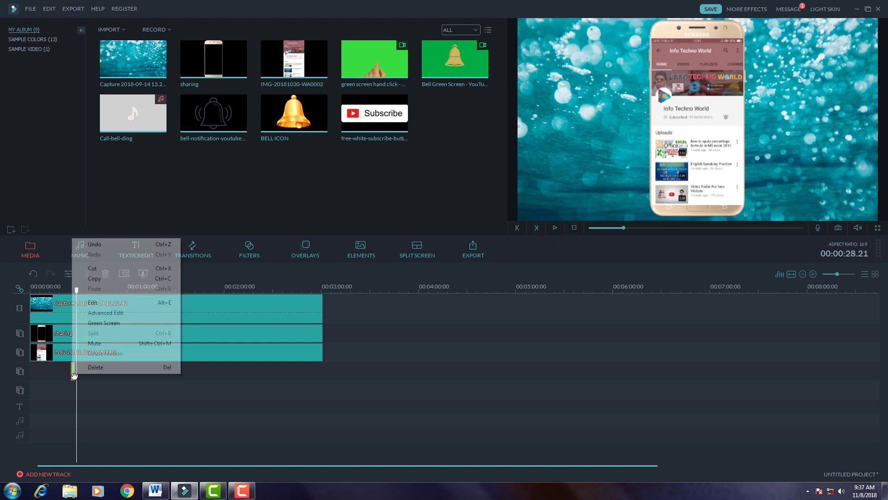
click(109, 279)
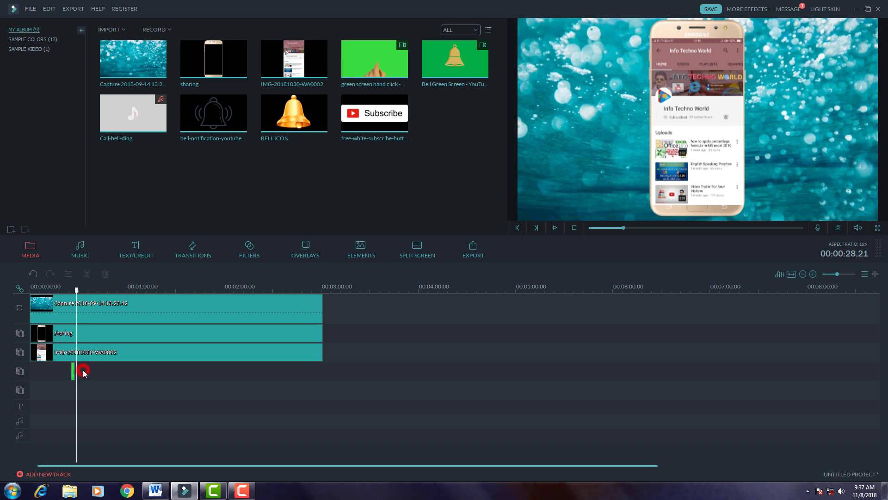
right_click(83, 370)
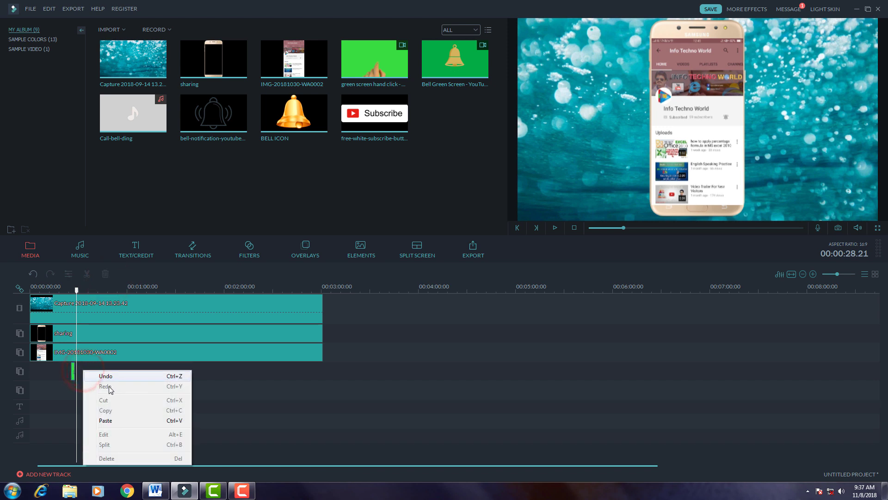
click(116, 420)
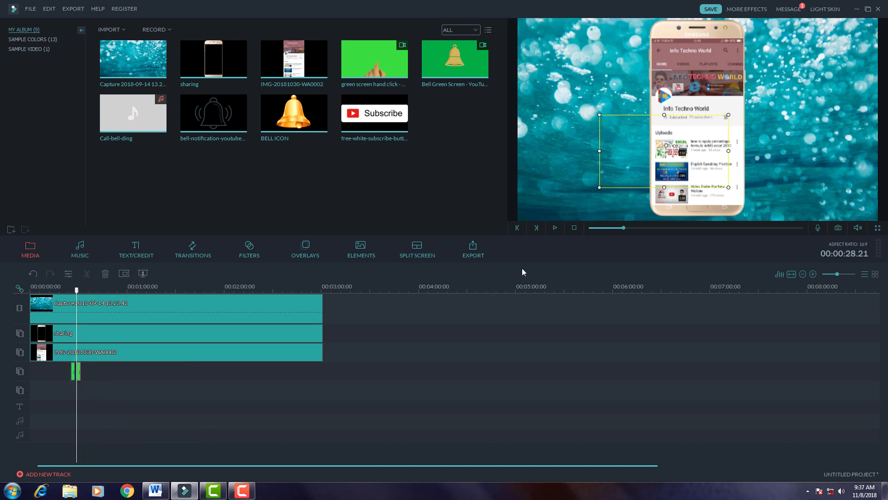
- Play to the hand's appearance in the pasted clip and move the overlay so its fingertip points at the phone's bell icon
click(555, 228)
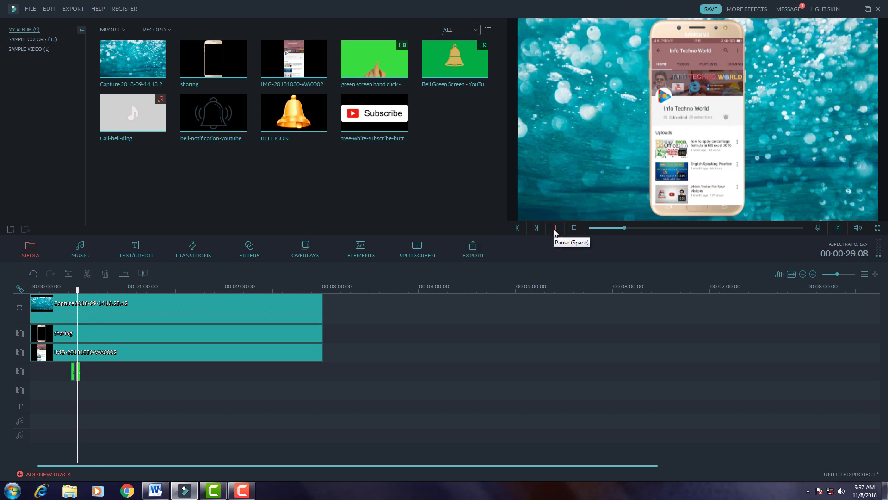
click(555, 228)
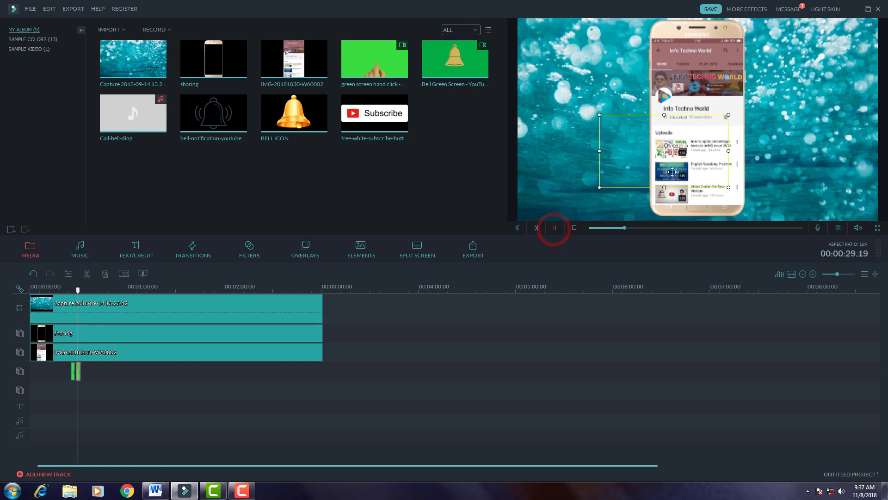
drag(672, 171, 726, 164)
click(724, 165)
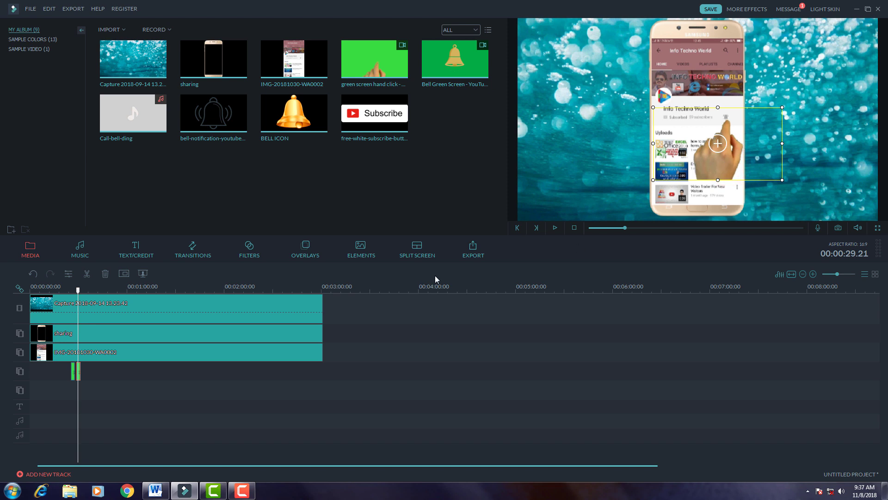
- Play on through the tap and lower the pasted hand overlay slightly so its fingertip touches the bell icon
click(557, 228)
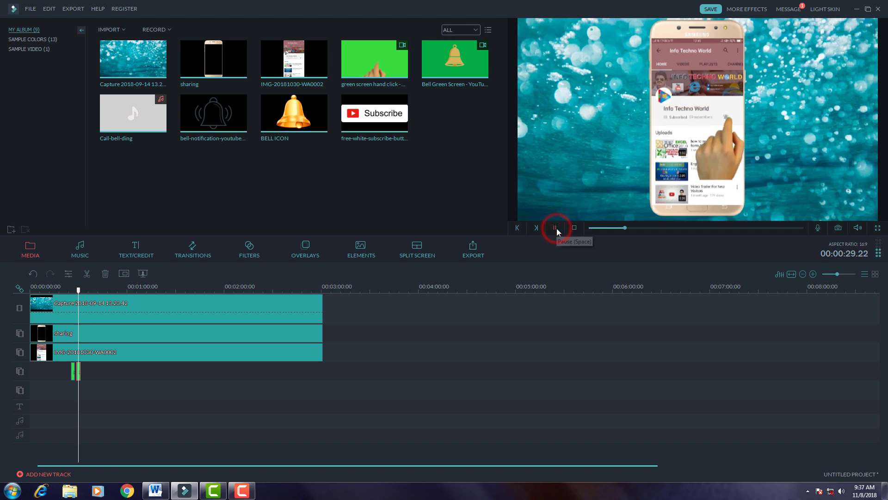
click(556, 228)
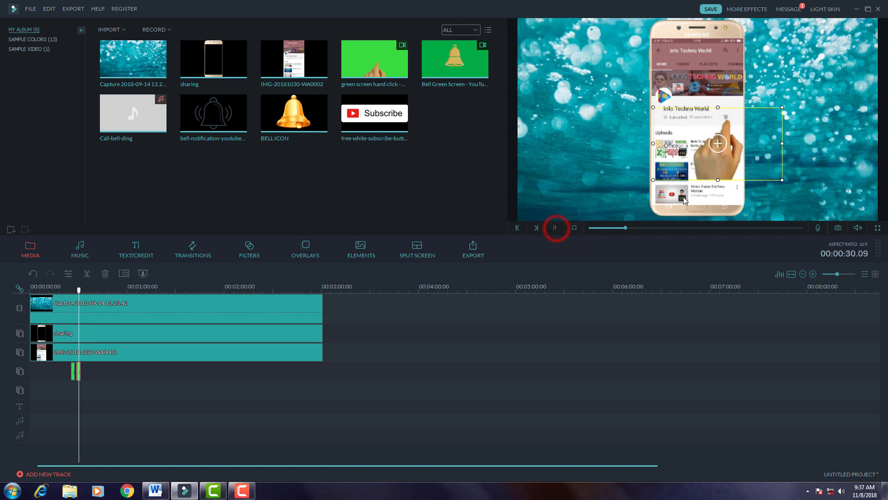
drag(722, 162, 721, 171)
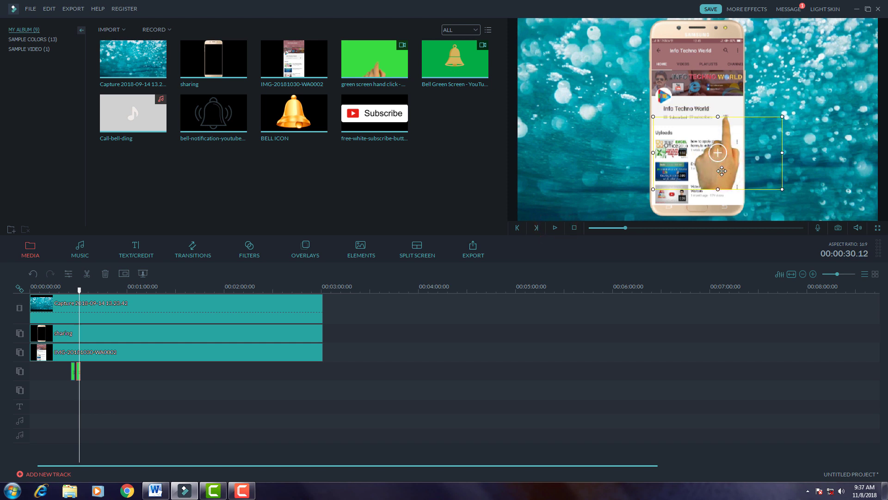
click(555, 228)
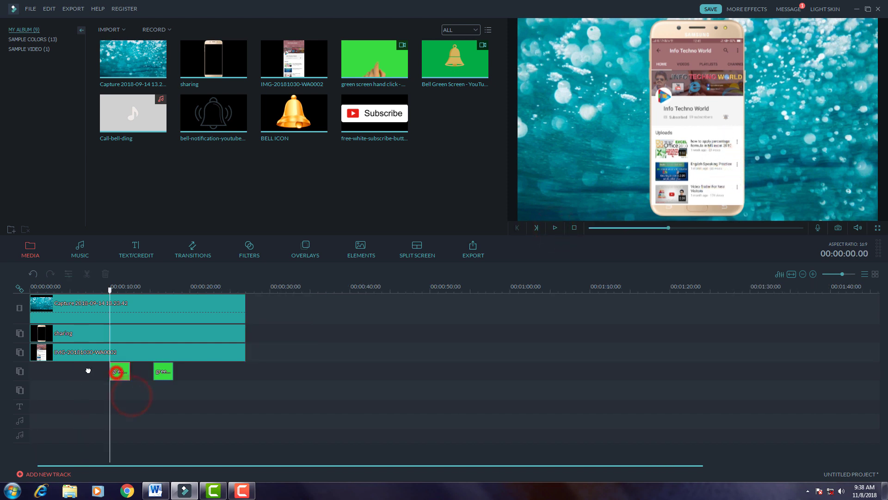
- Move the first hand clip to 00:00:05.00 and the second to 00:00:09.03 on their track
drag(129, 391, 110, 378)
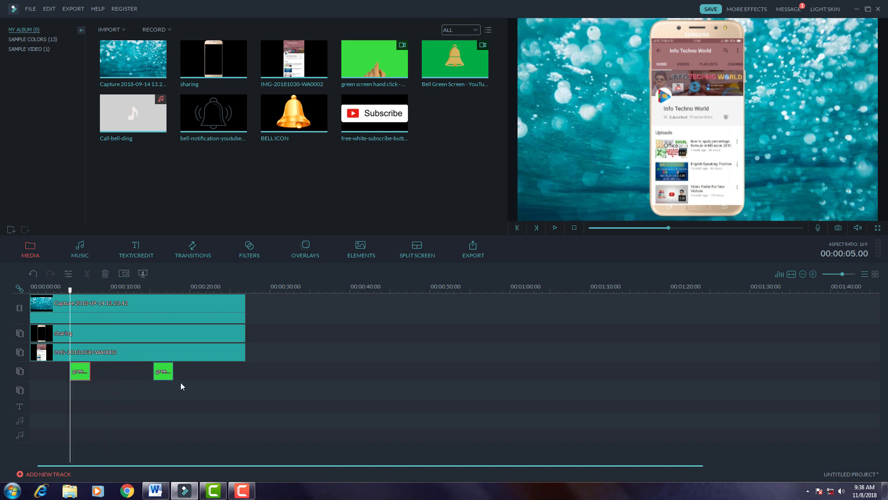
click(168, 372)
drag(127, 370, 117, 369)
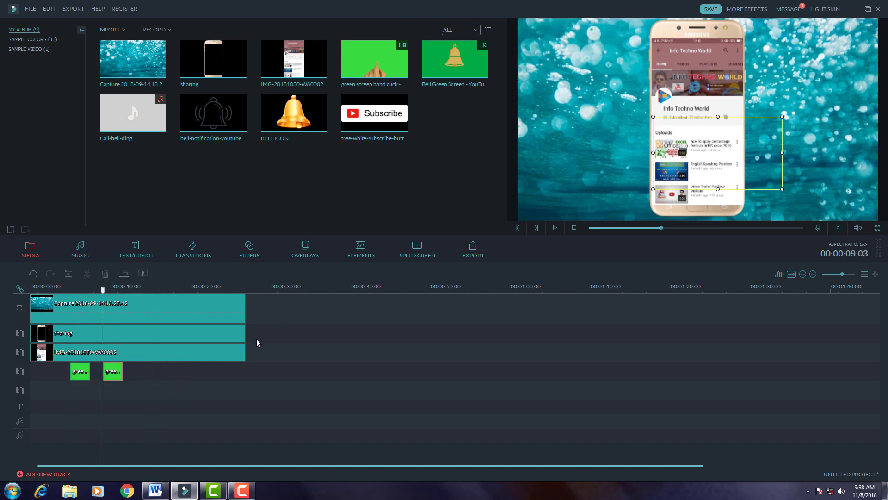
- Shorten the background, phone and screenshot clips together to about 18 seconds and play the sequence from the start
click(269, 305)
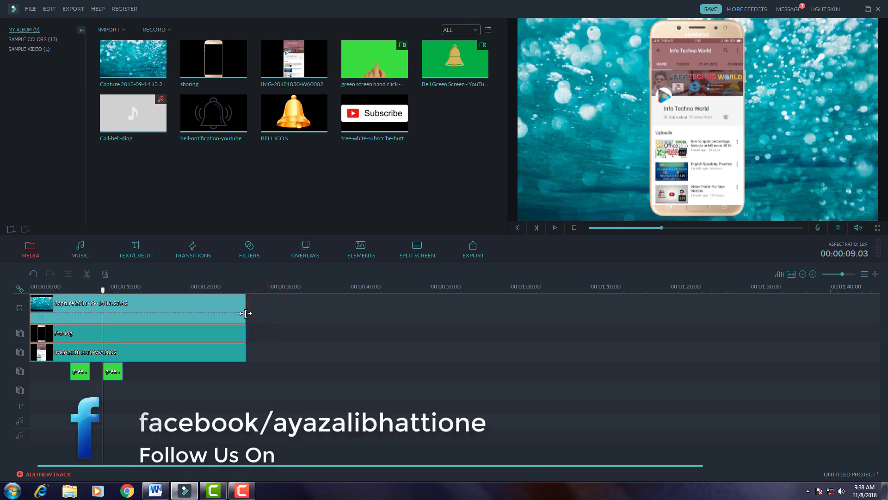
drag(246, 313, 30, 291)
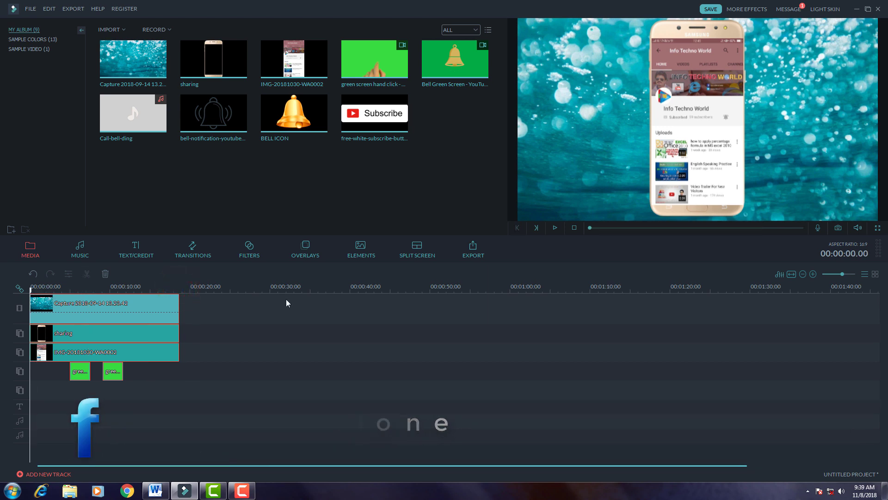
click(555, 228)
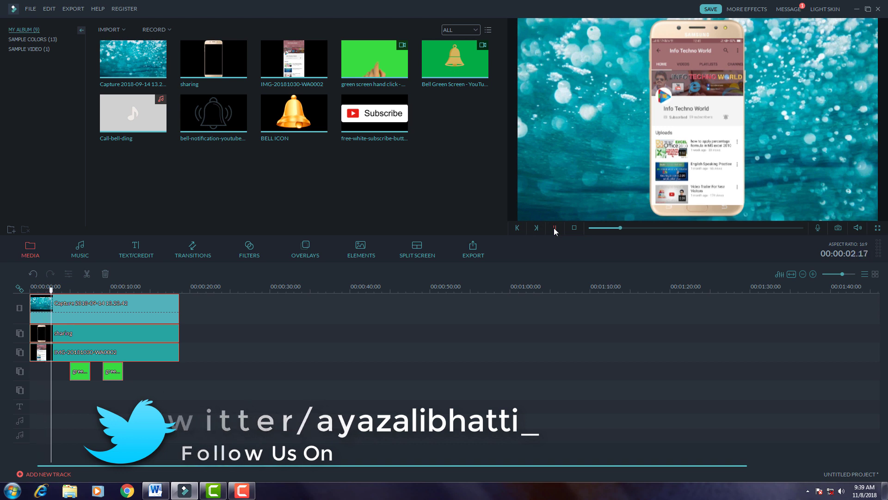
click(555, 229)
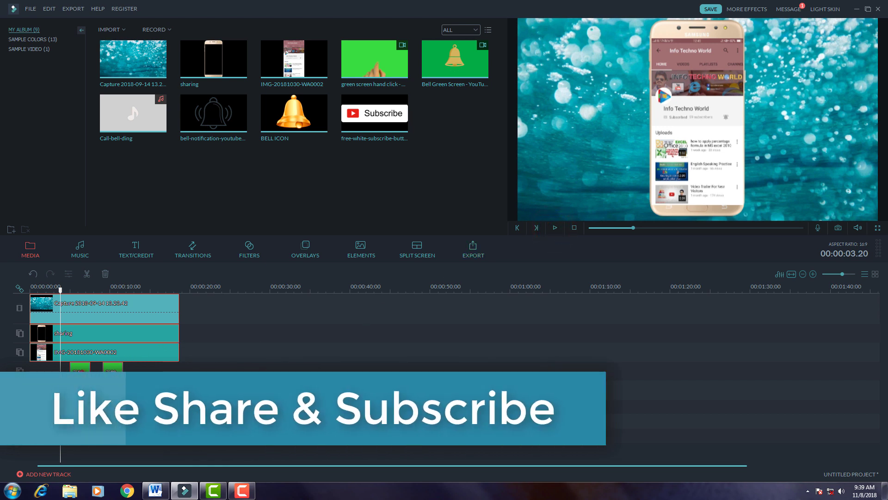
- Move the first hand clip earlier so it ends at 00:00:05.00, and the second to start at 00:00:05.21
drag(82, 374, 55, 370)
click(74, 374)
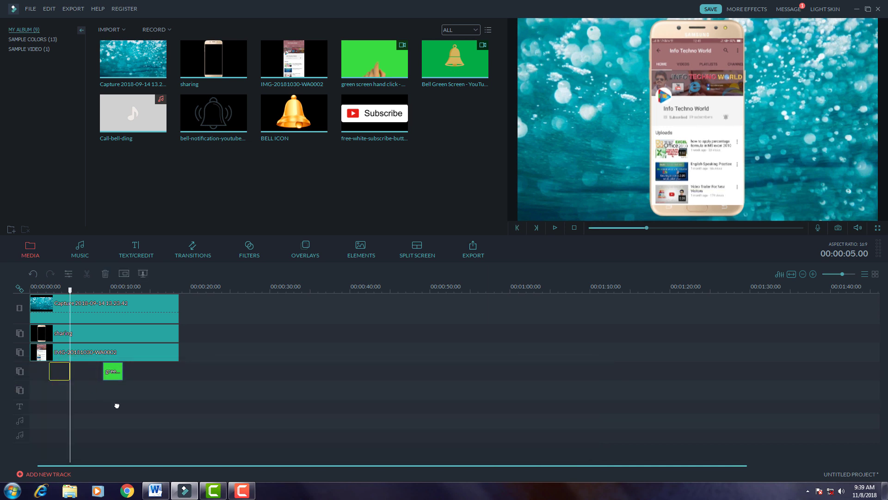
drag(116, 406, 115, 404)
drag(114, 370, 88, 369)
click(210, 375)
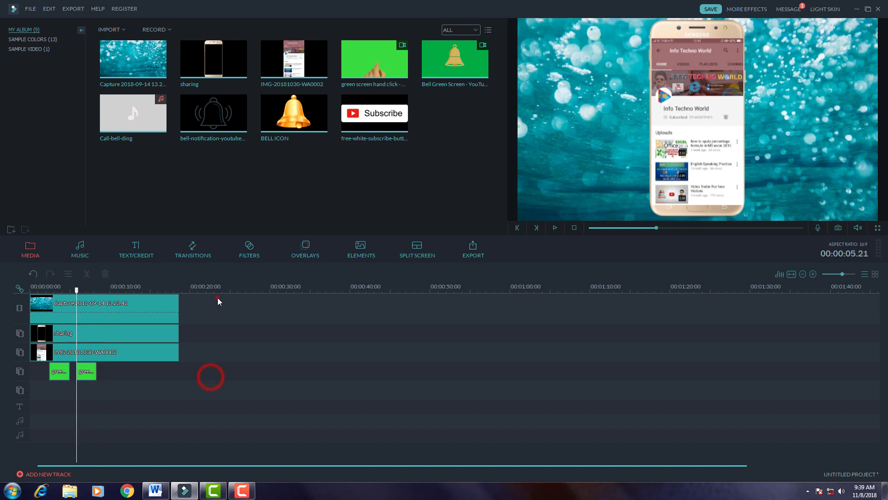
- Trim the ends of the background, phone and screenshot clips to 00:00:13.20 and play the sequence from the start
drag(217, 298, 138, 406)
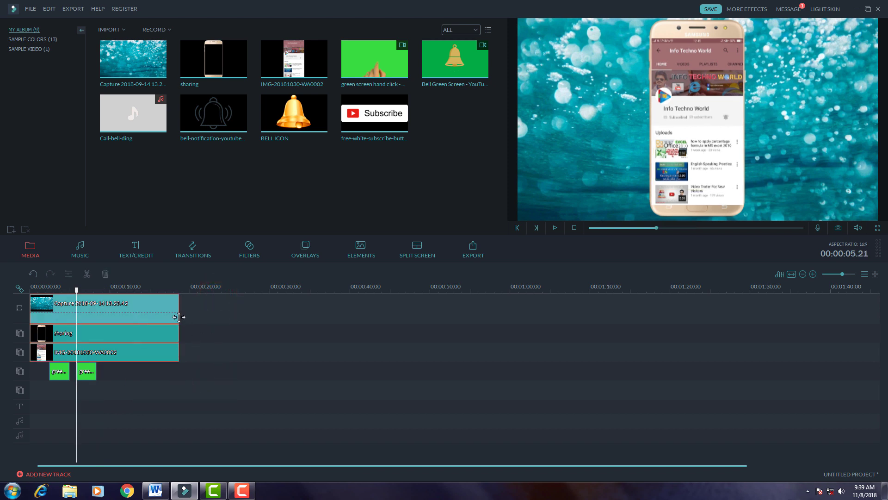
drag(180, 317, 140, 315)
click(279, 376)
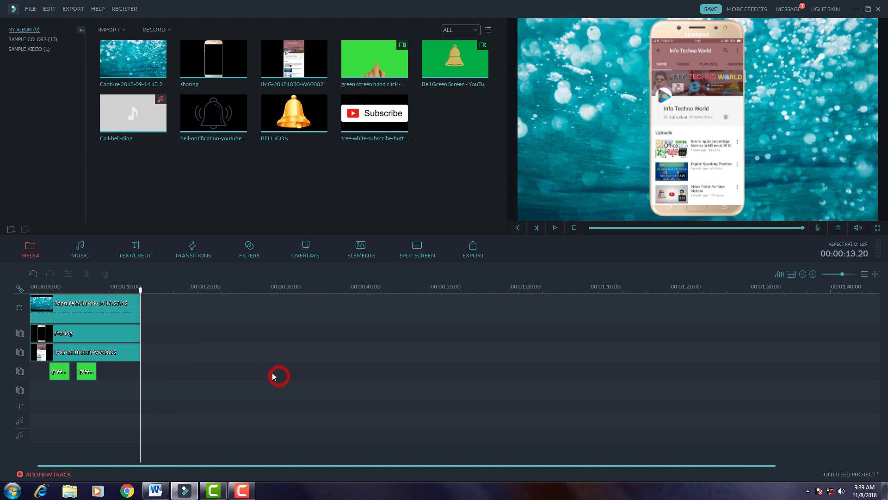
click(590, 227)
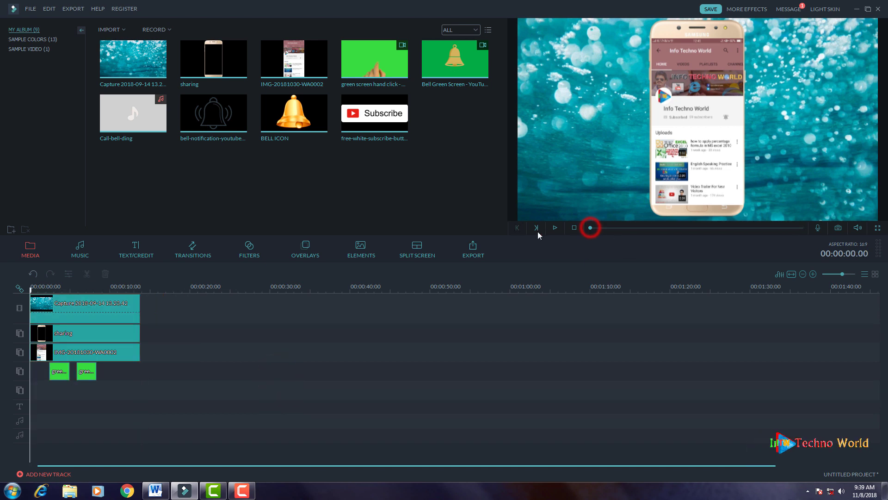
click(555, 227)
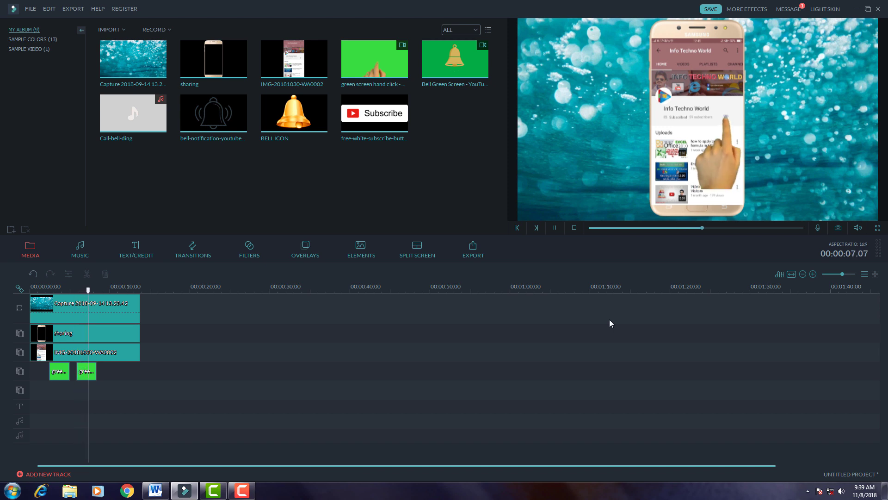
click(555, 227)
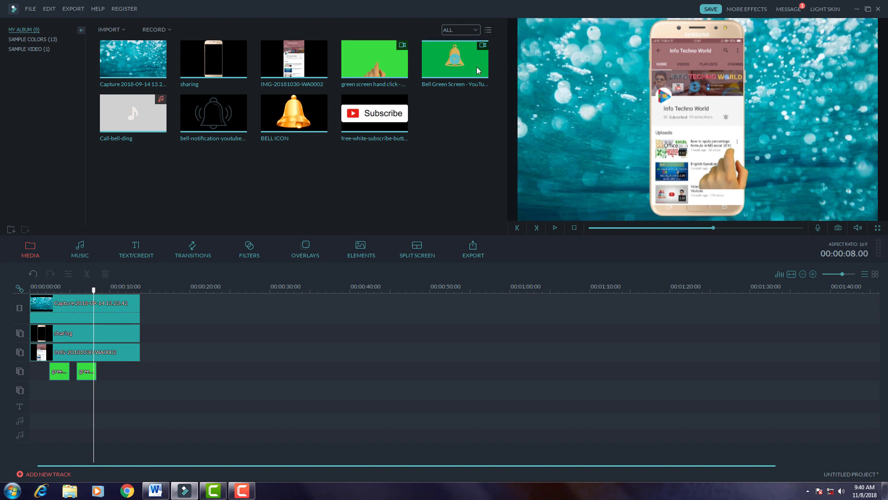
- Place the Bell Green Screen clip at the start of the track below the hand clips and trim its end to 00:00:13.20
drag(475, 66, 176, 396)
drag(99, 402, 138, 393)
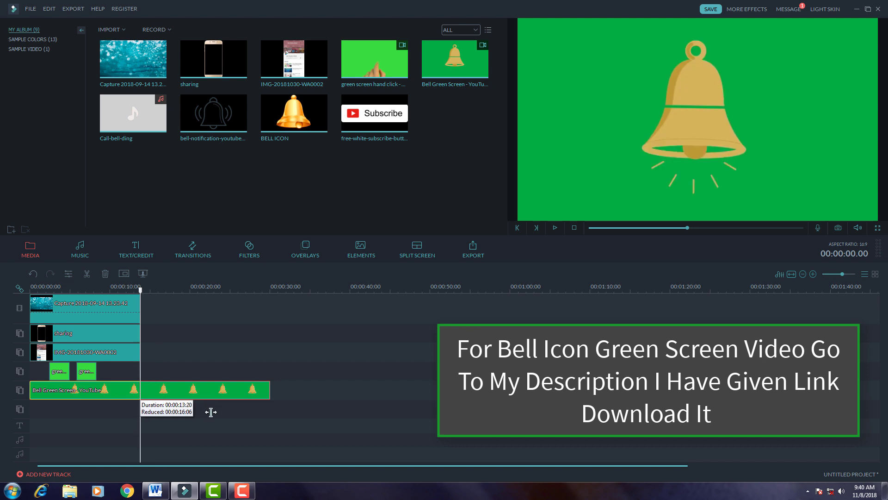
drag(210, 412, 144, 313)
- Apply Chroma Key (Green Screen) to the bell clip, making its green parts transparent
click(141, 274)
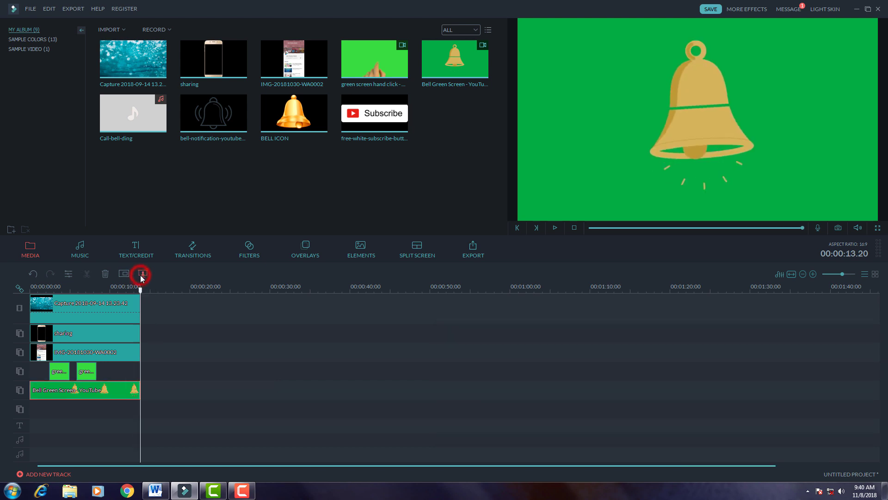
click(249, 151)
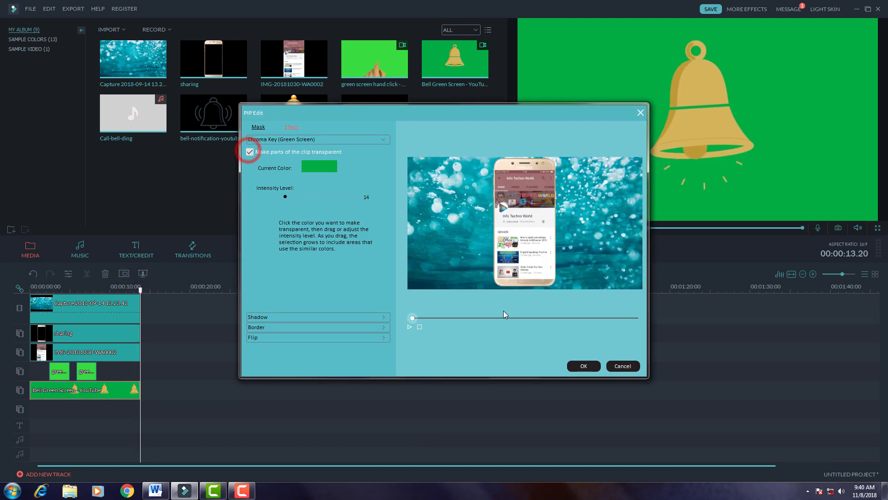
click(582, 366)
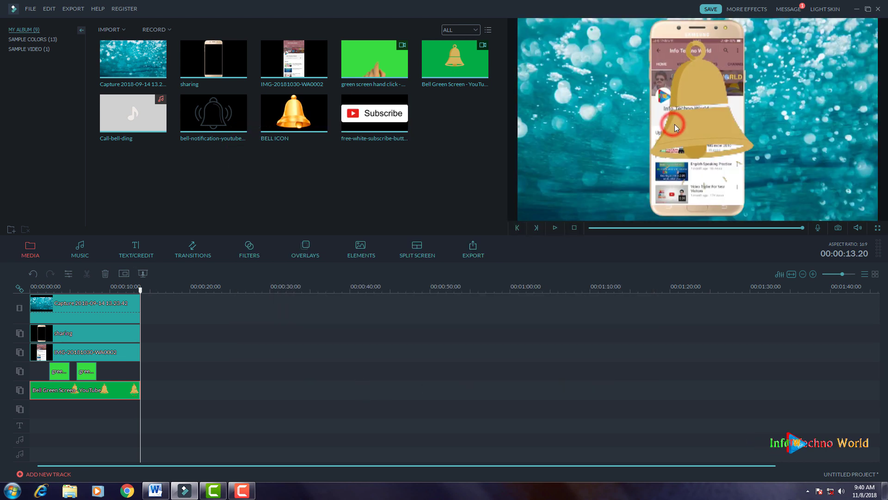
- Shrink the bell overlay to a little over a third of the frame width and place it beside the phone's upper right
click(179, 398)
click(130, 390)
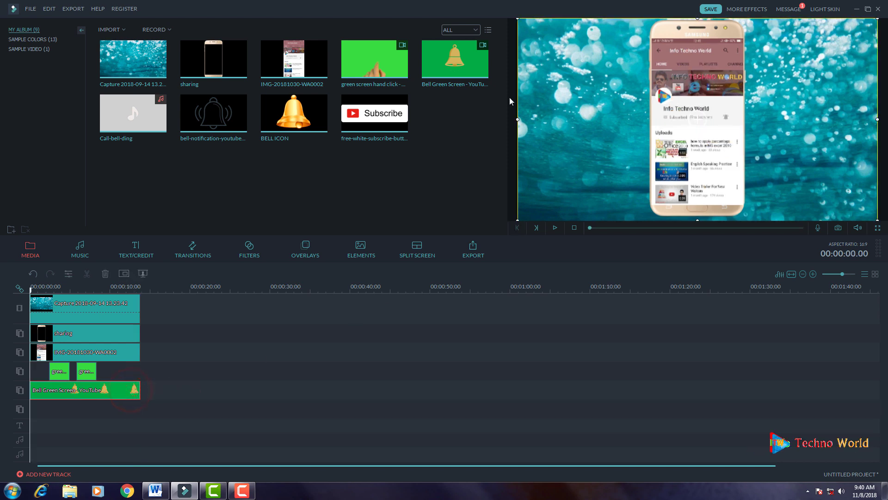
drag(517, 18, 668, 143)
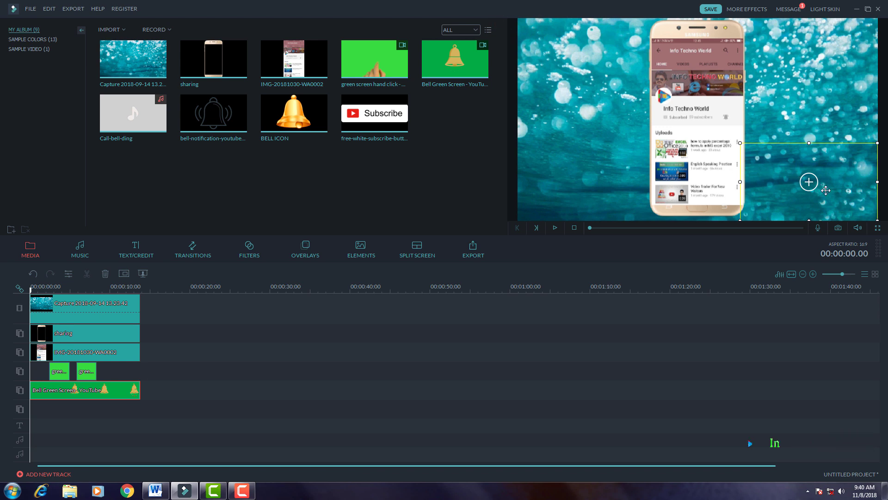
drag(825, 189, 830, 76)
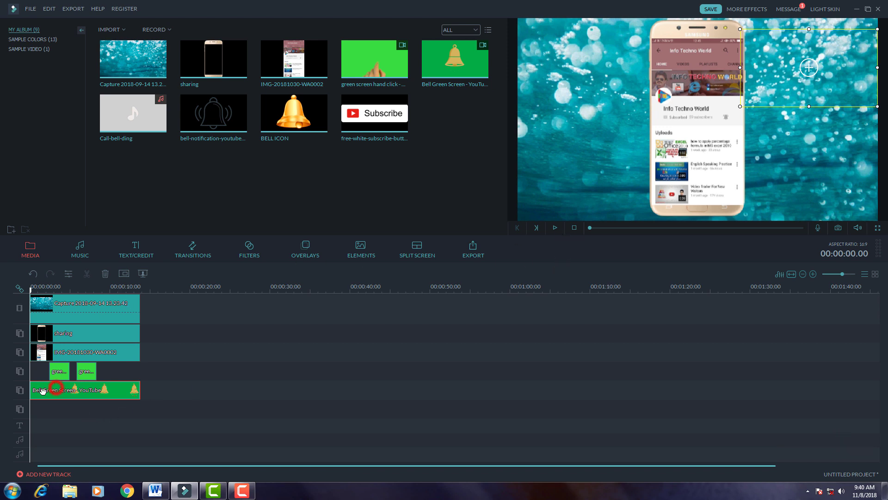
- Trim the start of the bell clip to 00:00:05.21, aligned with the start of the second hand clip
drag(30, 390, 76, 391)
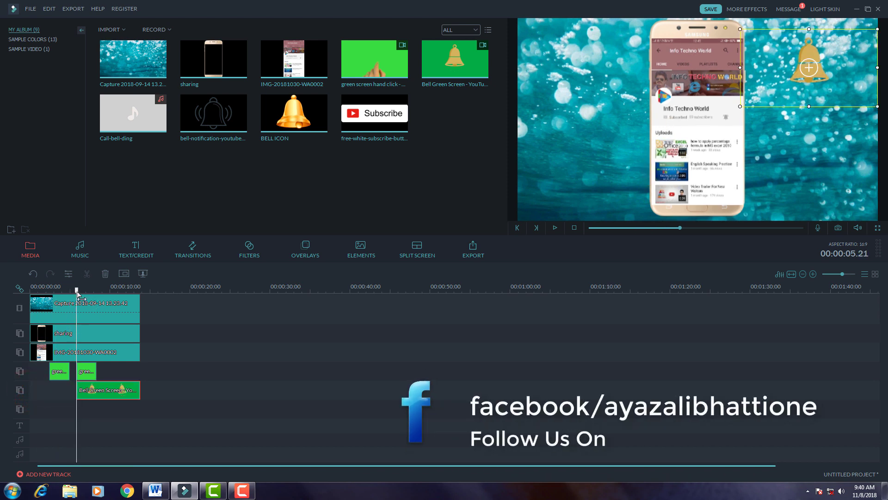
drag(77, 291, 50, 291)
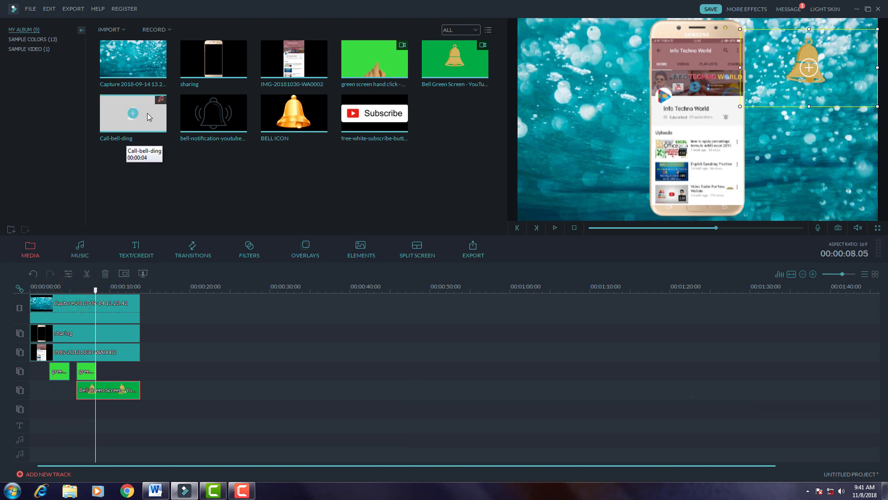
- Place the Call-bell-ding sound on the first audio track at 00:00:05.21 and play the sequence from the start
drag(147, 113, 80, 401)
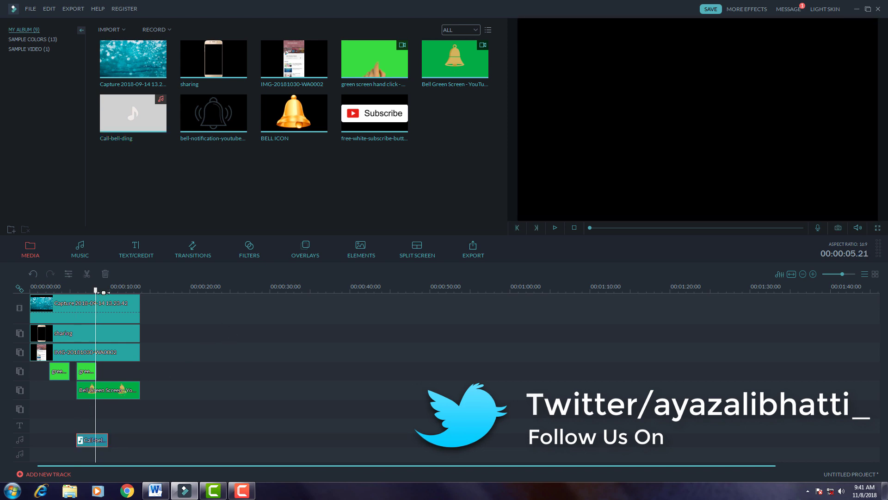
click(46, 290)
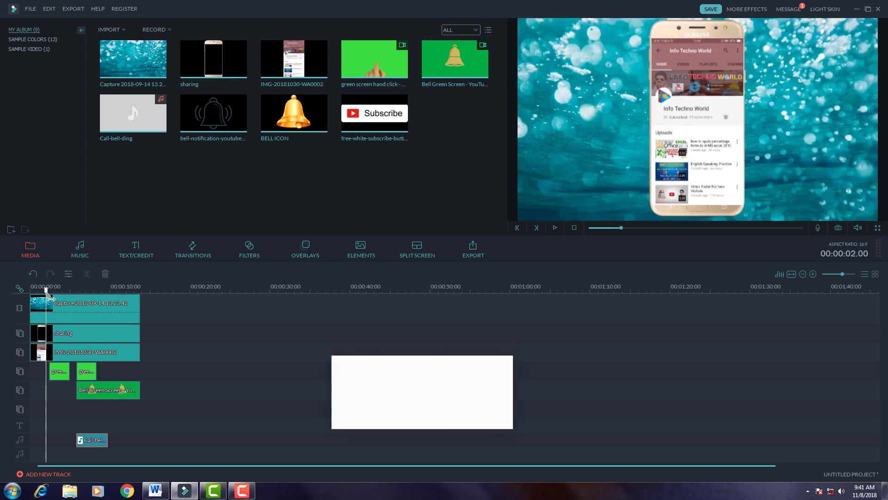
click(31, 290)
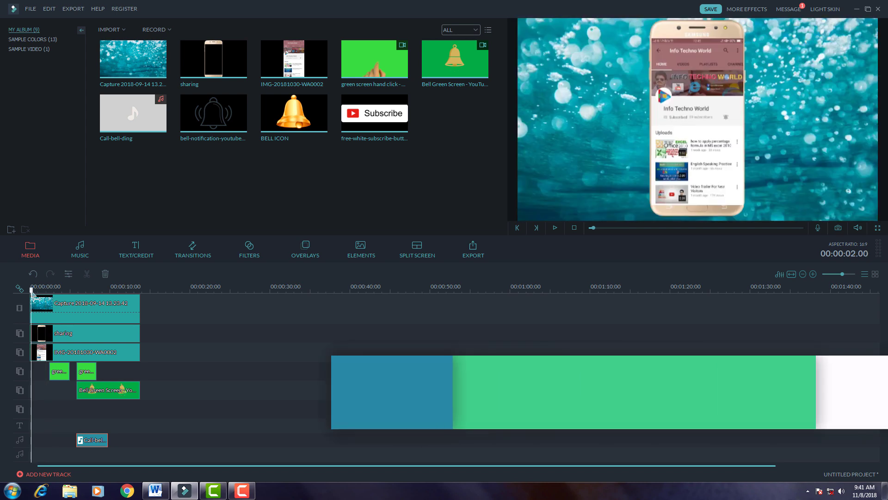
click(555, 227)
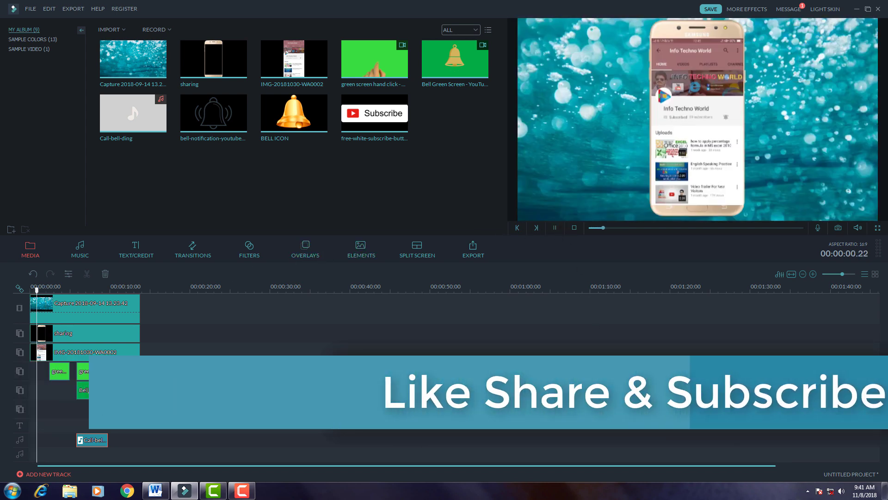